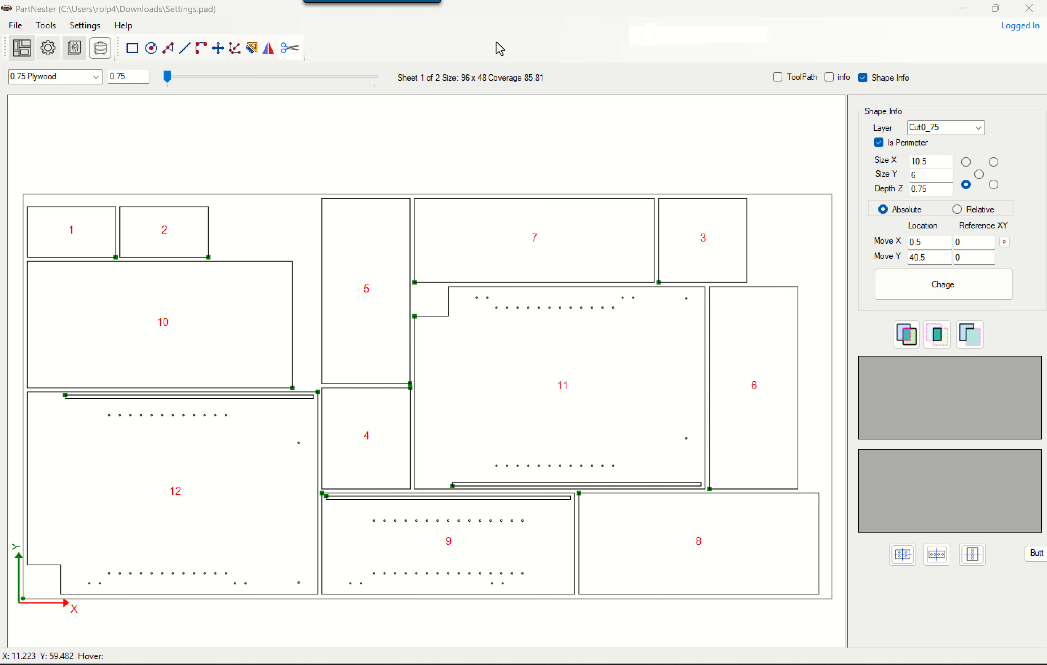
# Step: Set the cut order to Left to Right and the plunge point to Upper Right in the settings, and rerun the nesting
pyautogui.click(94, 28)
pyautogui.click(105, 42)
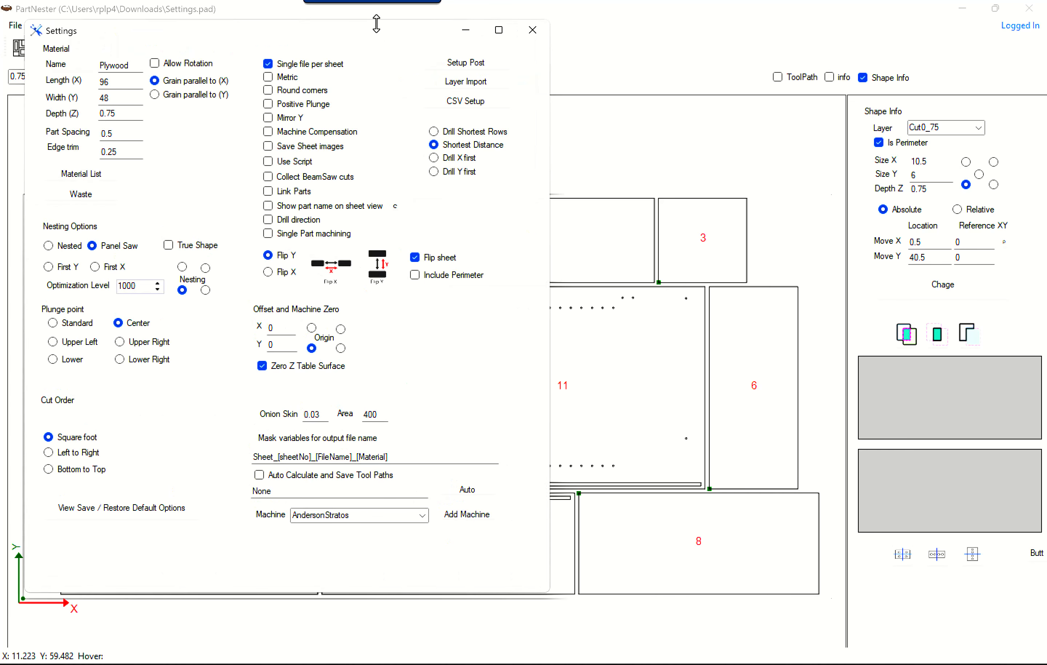
pyautogui.moveTo(347, 30); pyautogui.dragTo(890, 33)
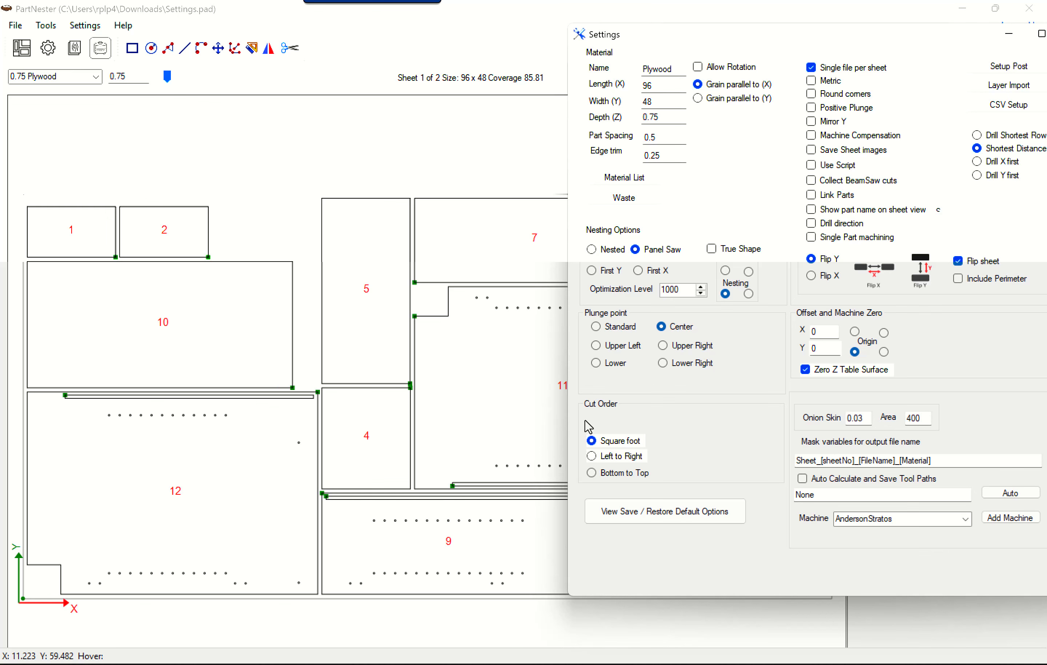
pyautogui.click(593, 458)
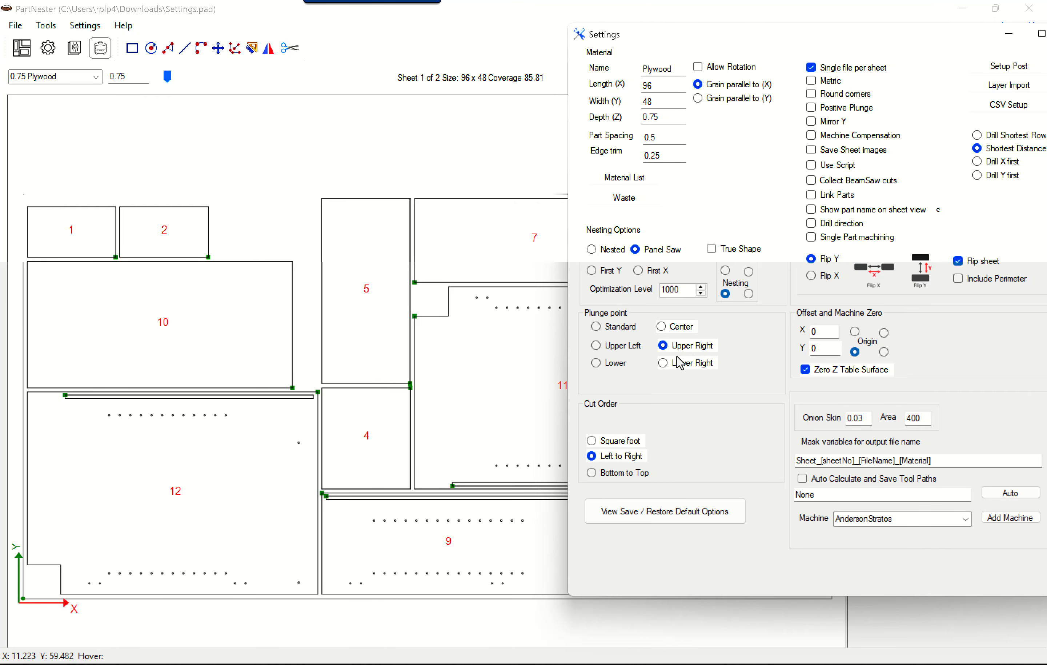
pyautogui.moveTo(600, 41); pyautogui.dragTo(462, 84)
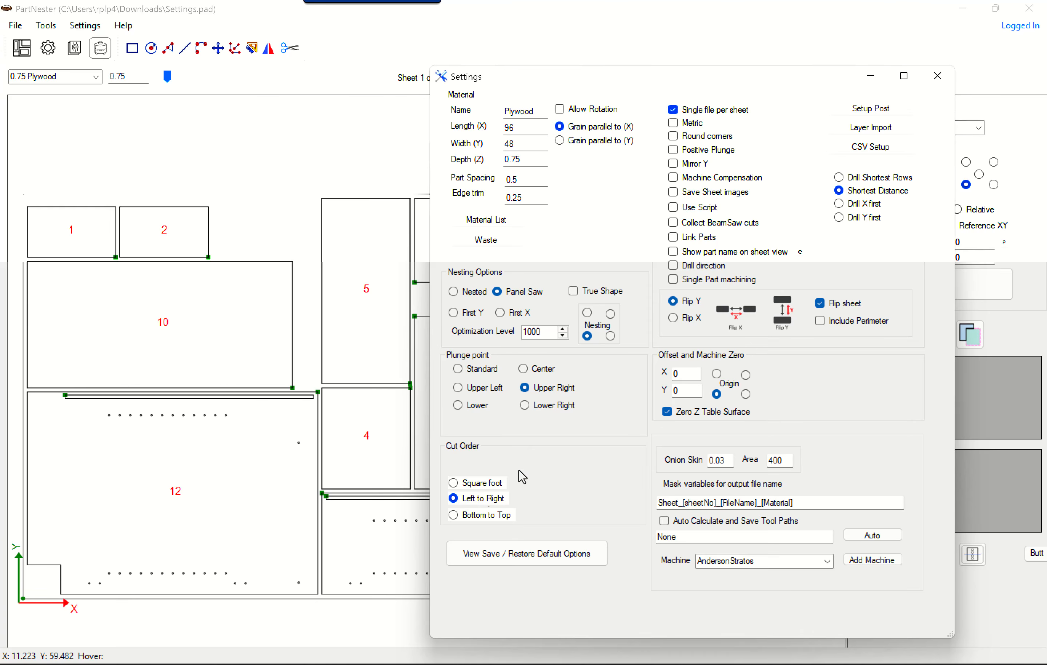
pyautogui.click(938, 76)
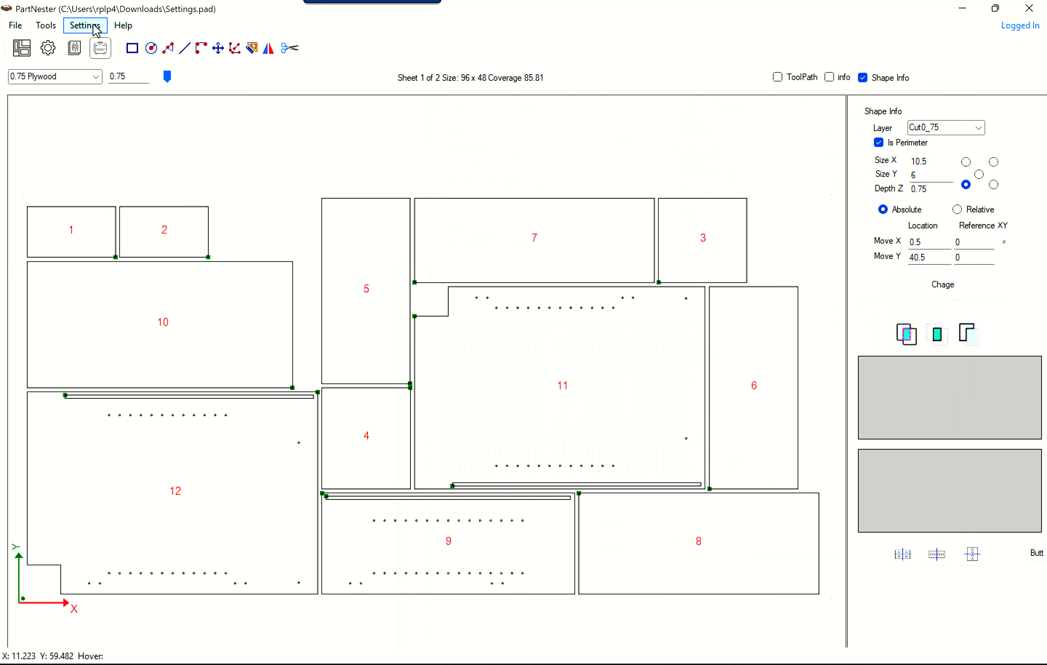
pyautogui.click(19, 50)
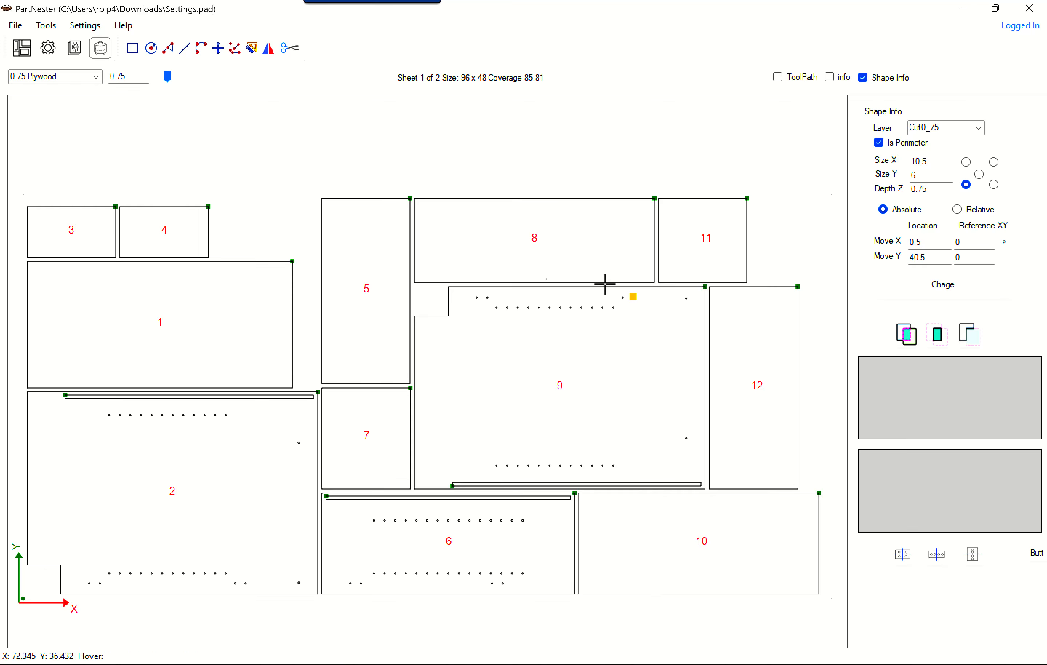
# Step: Change the cut order to Bottom to Top in the settings and rerun the nesting
pyautogui.click(85, 25)
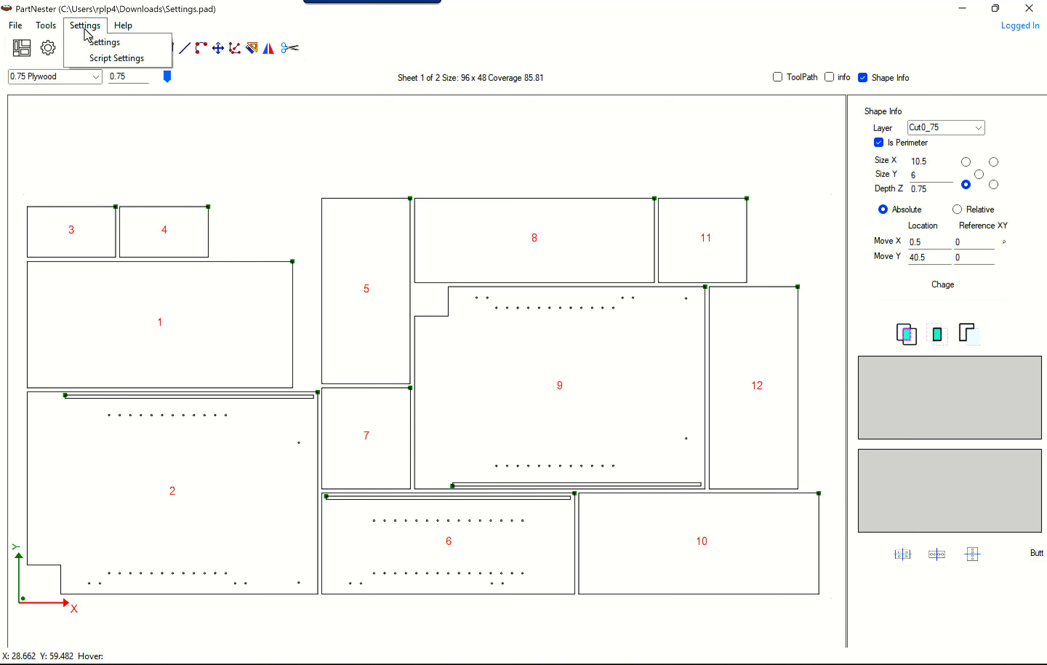
pyautogui.click(105, 43)
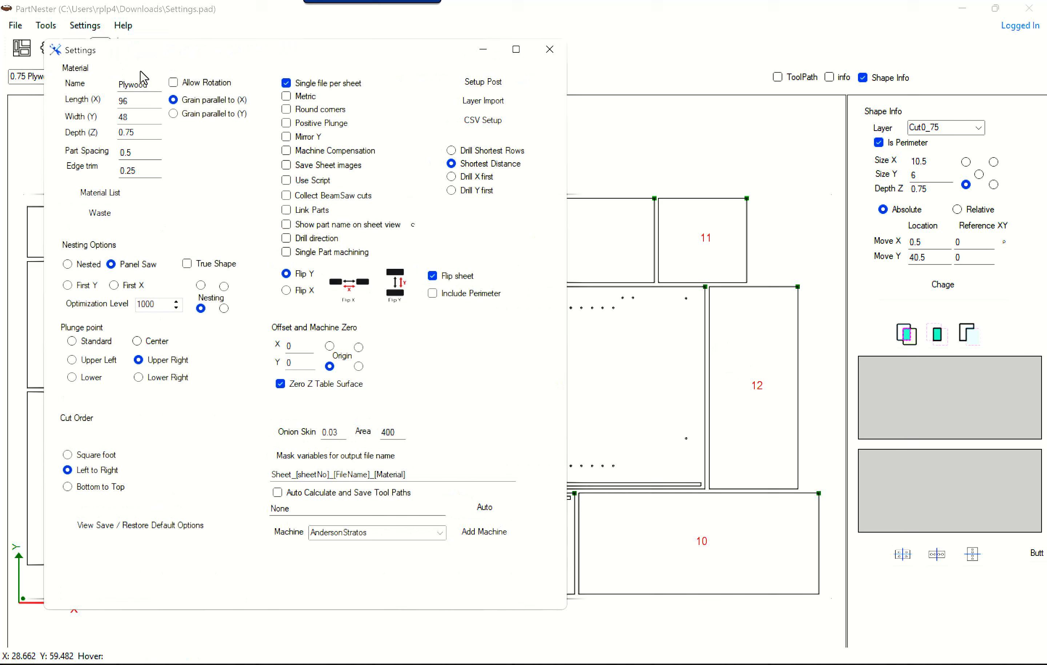
pyautogui.click(67, 487)
pyautogui.click(551, 49)
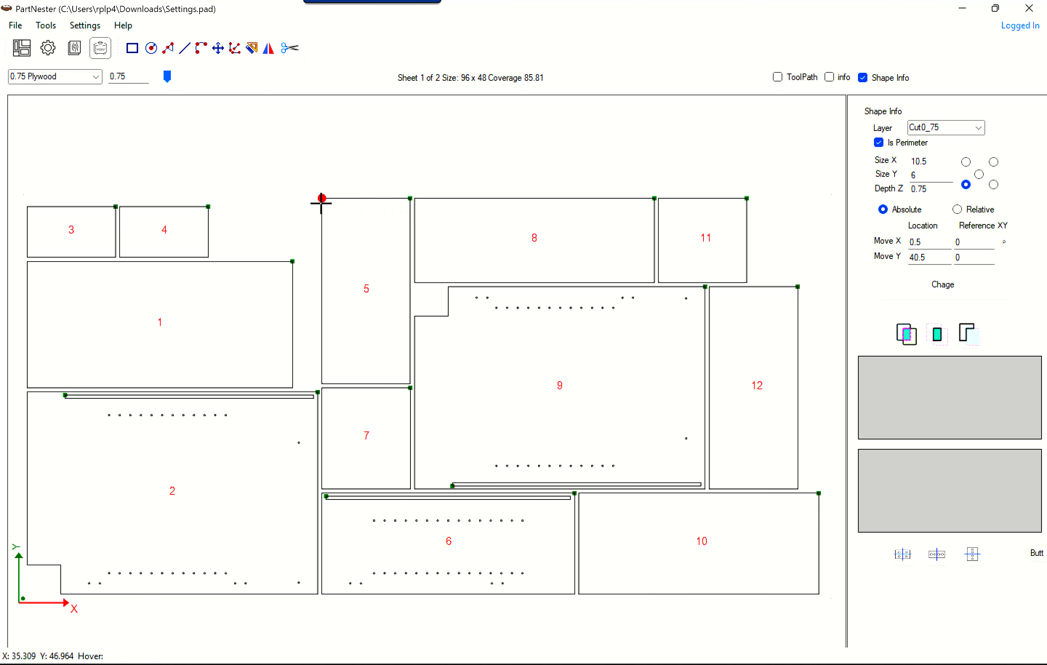
pyautogui.click(22, 48)
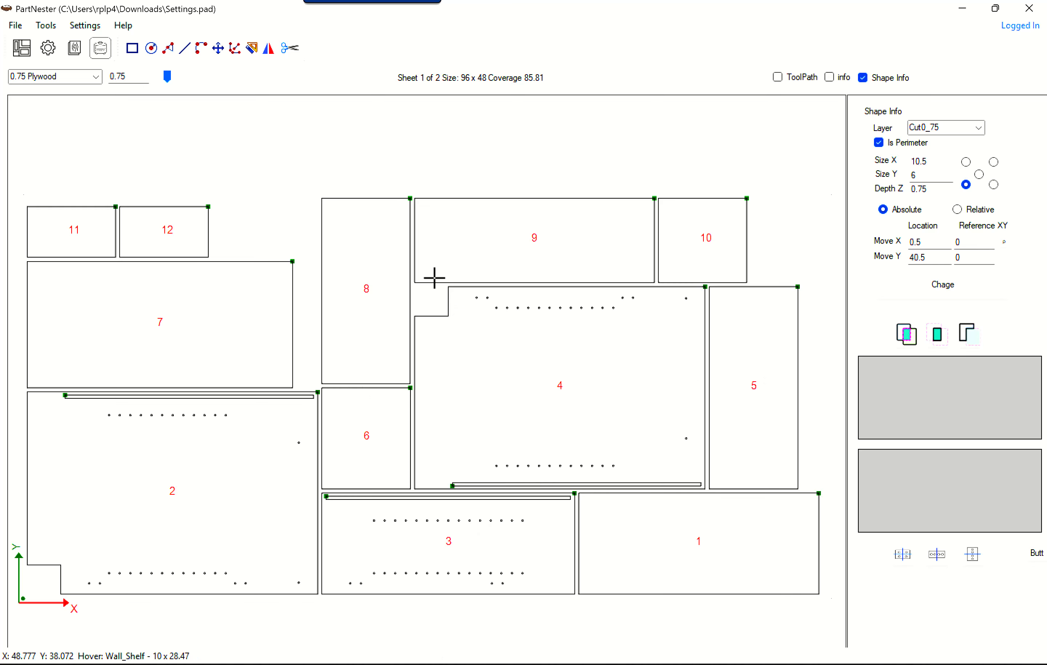
# Step: Set the cut order to Square foot and the plunge point to Center in the settings, and rerun the nesting
pyautogui.click(85, 26)
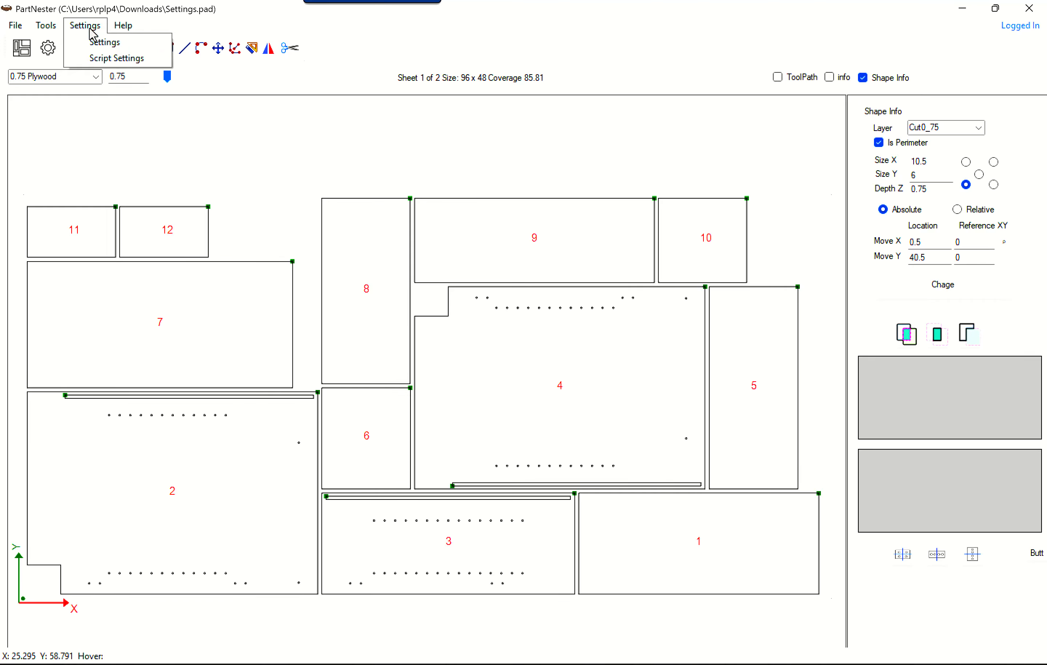
pyautogui.click(96, 40)
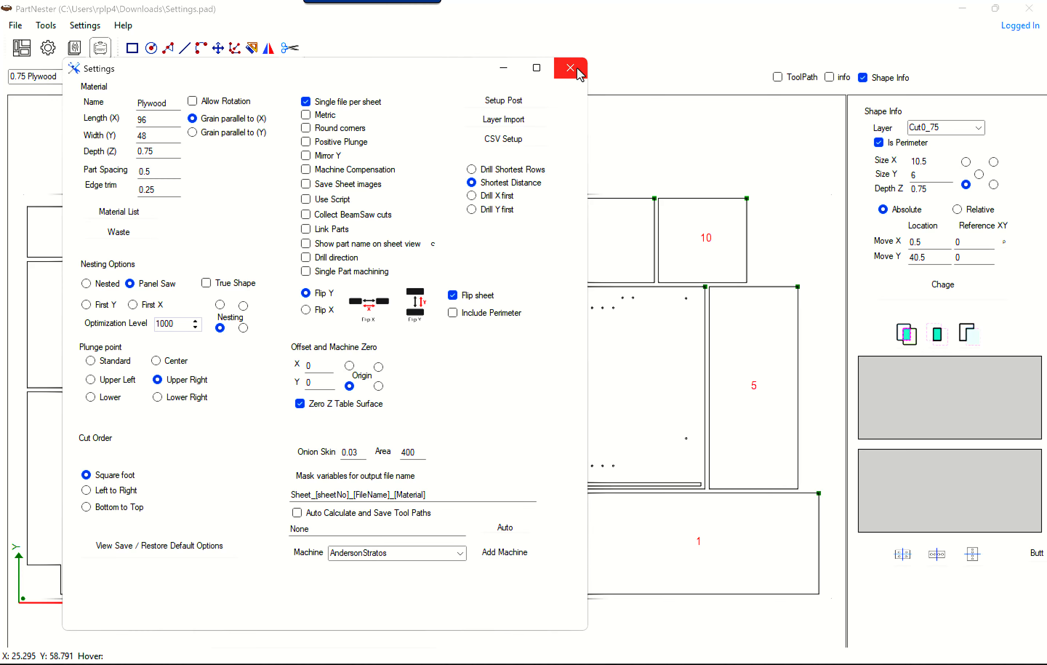
pyautogui.click(181, 364)
pyautogui.click(570, 68)
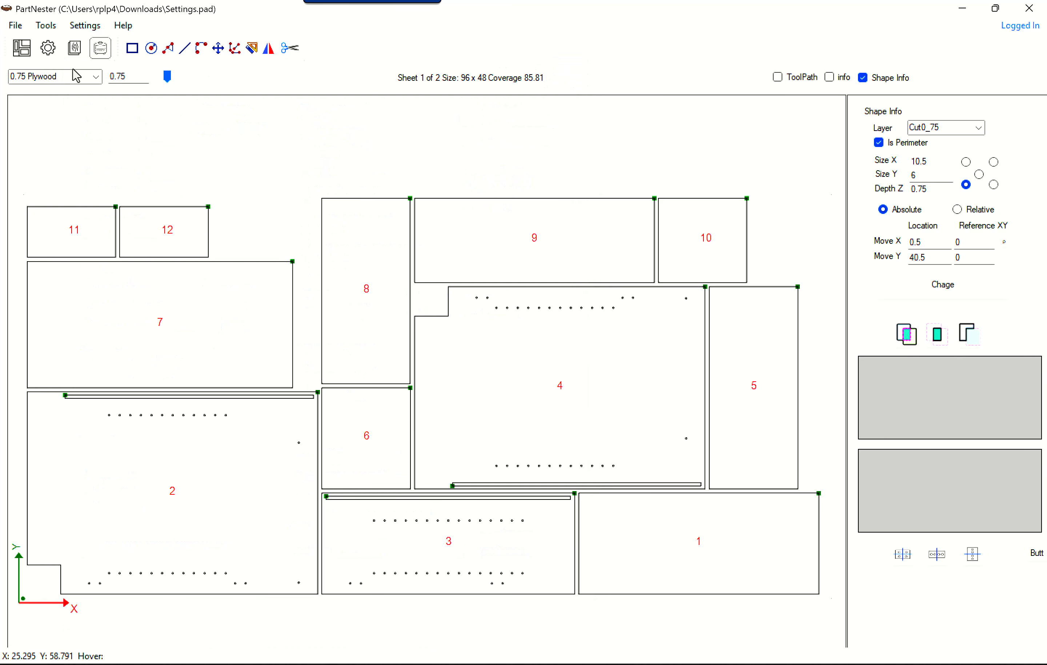
pyautogui.click(21, 47)
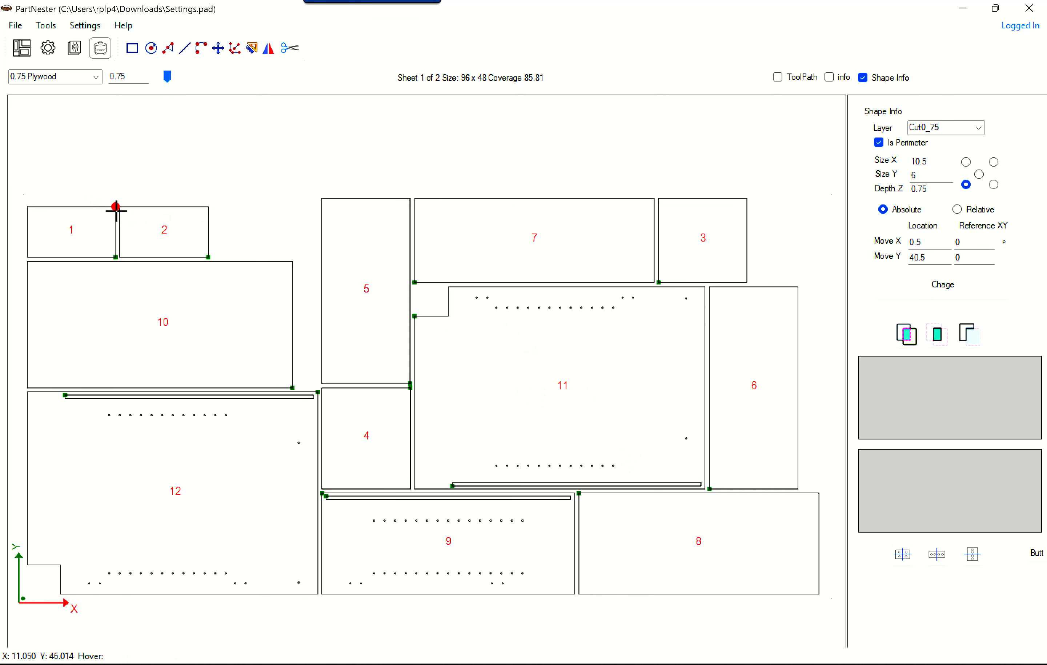
# Step: Manually reorder the cutting by picking the two Base_Top parts, the Base_Shelf and the two Wall_Shelf parts one after another
pyautogui.click(105, 249)
pyautogui.click(196, 244)
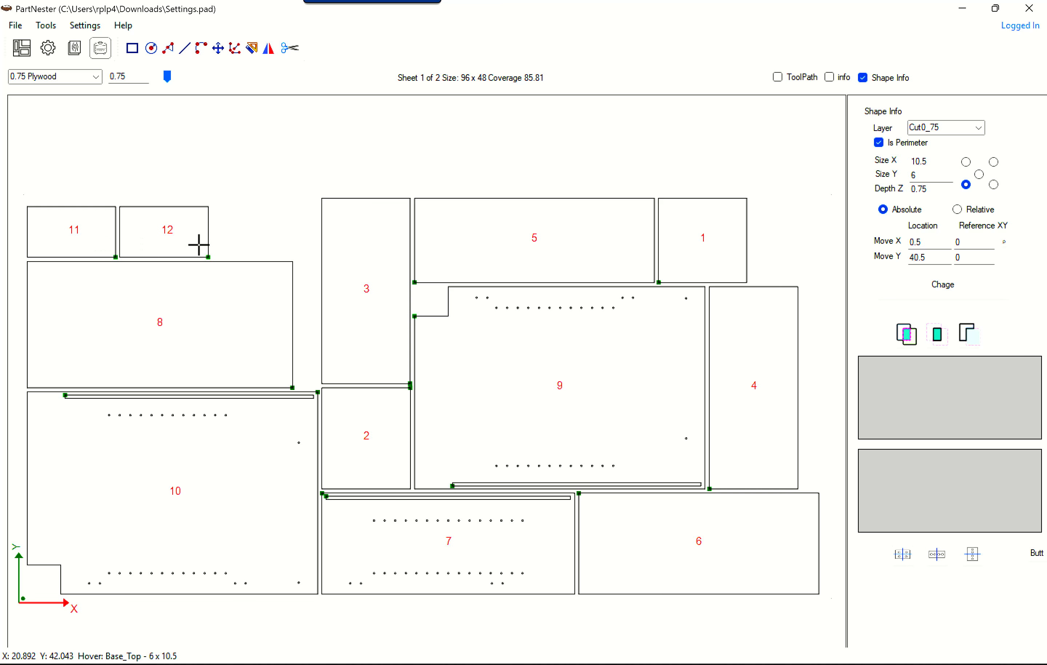
pyautogui.click(374, 250)
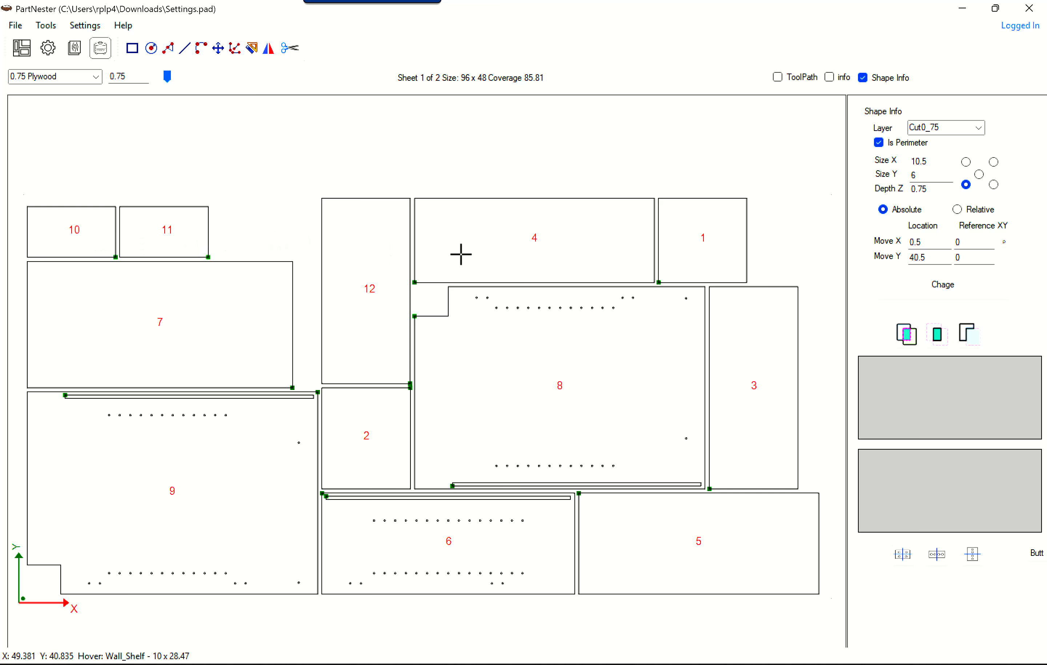
pyautogui.click(612, 251)
pyautogui.click(693, 264)
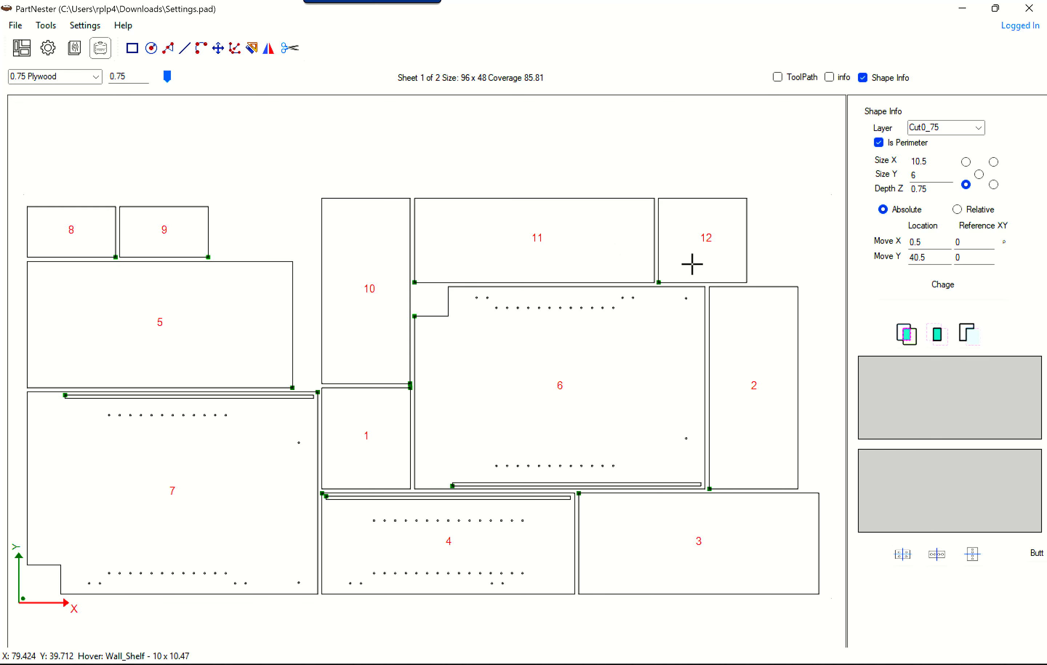
# Step: Continue the manual cut order with Base_Bottom, Base_Left Side, Wall_Top, Wall_Bottom, Base_Right Side and the two parts on the sheet's lower edge
pyautogui.click(747, 436)
pyautogui.click(448, 451)
pyautogui.click(355, 469)
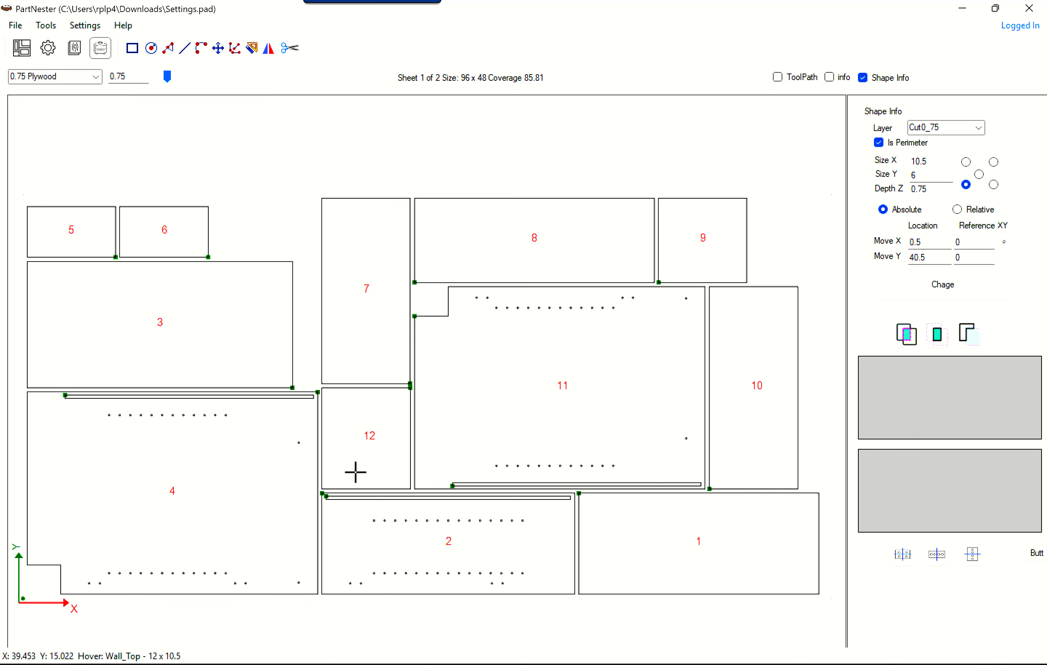
pyautogui.click(265, 365)
pyautogui.click(273, 428)
pyautogui.click(563, 514)
pyautogui.click(608, 515)
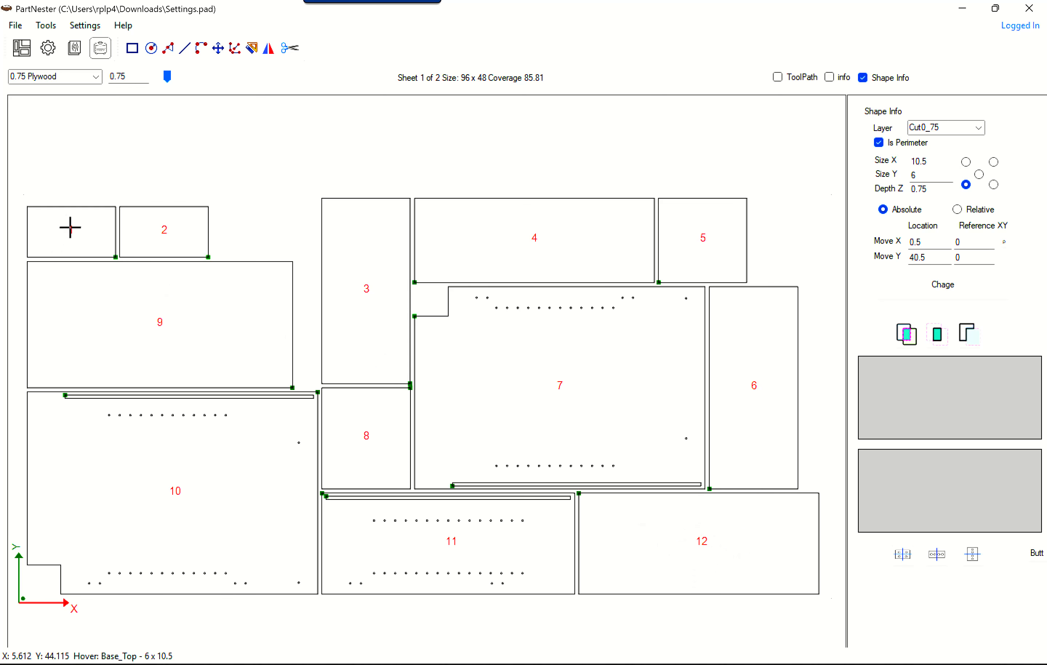
# Step: Restart the manual cut order with the two Base_Top parts, followed by Wall_Bottom and Base_Right Side
pyautogui.click(185, 227)
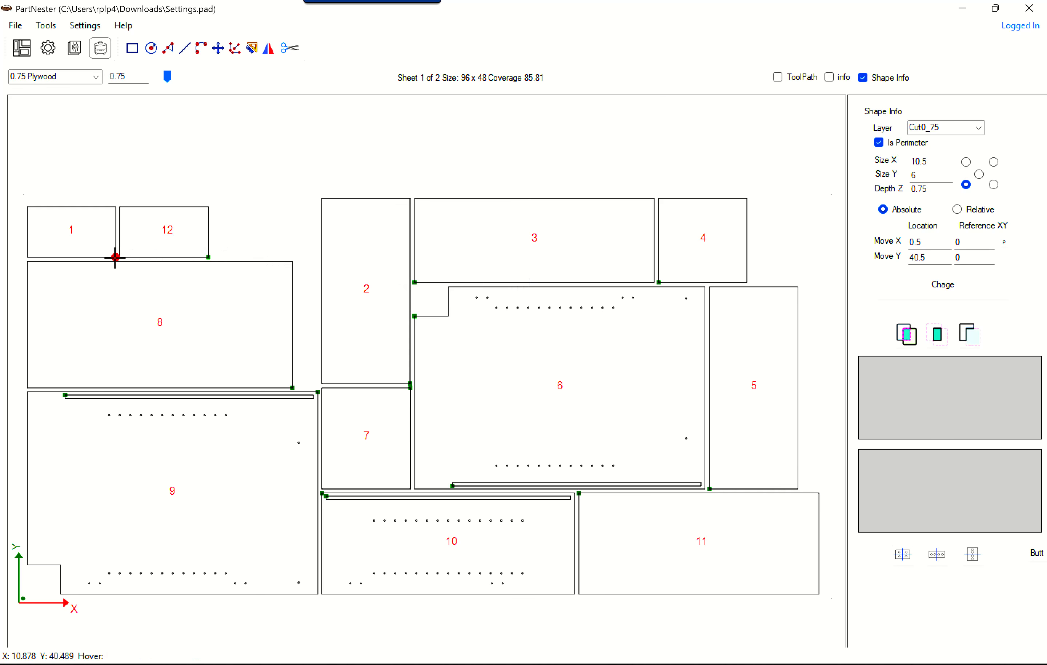
pyautogui.click(100, 247)
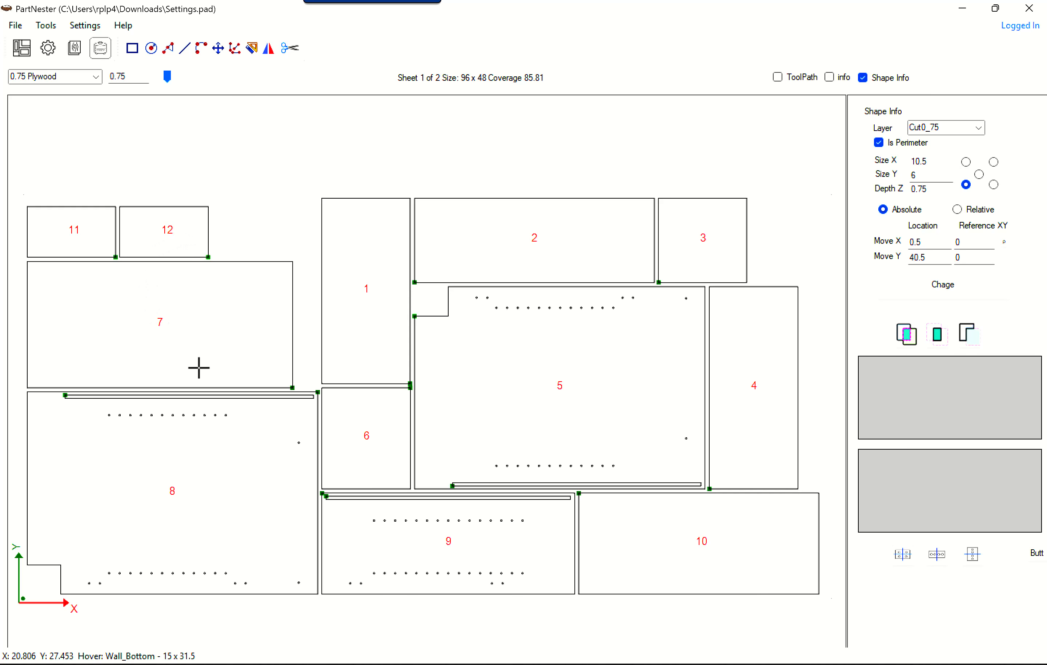
pyautogui.click(262, 376)
pyautogui.click(288, 430)
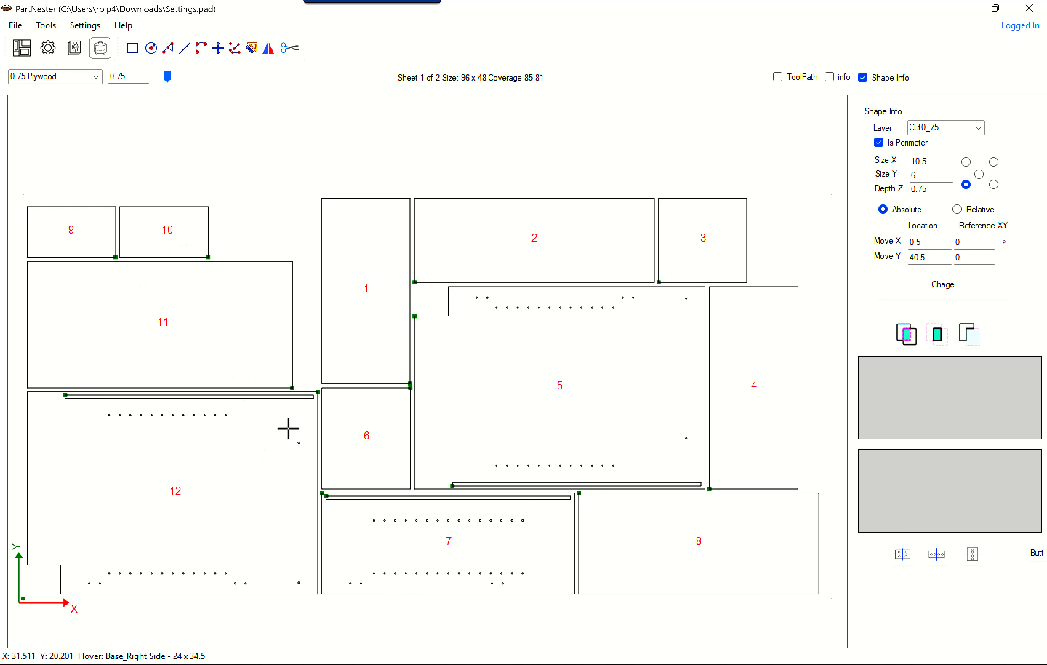
# Step: Add Base_Shelf, Wall_Top and the drilled part below it to the cut order, picking each near the corner wanted as its plunge point
pyautogui.click(381, 367)
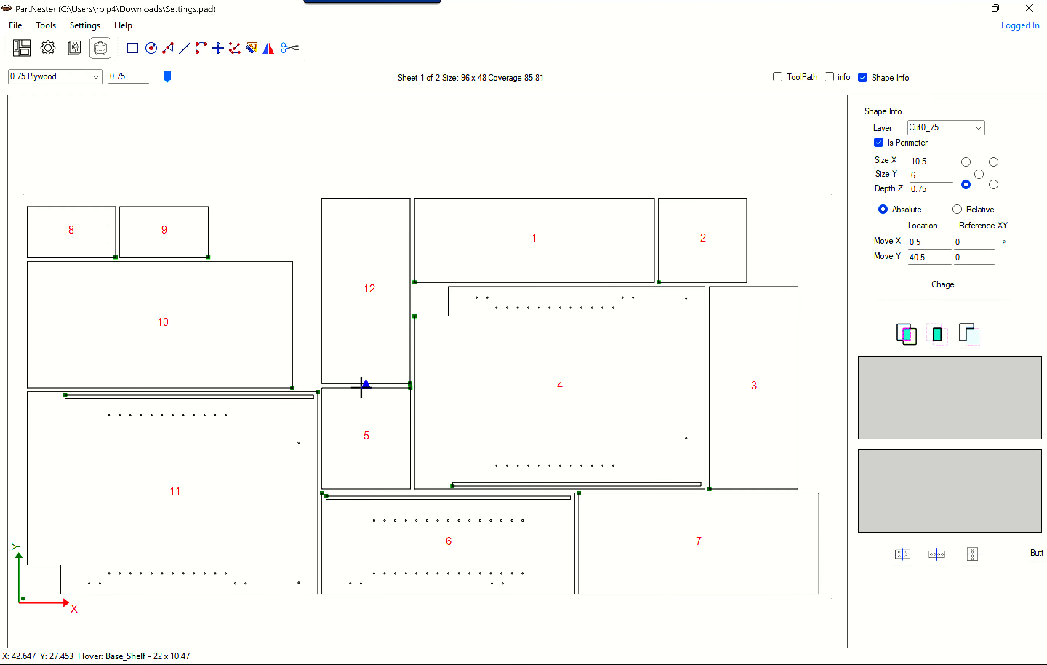
pyautogui.click(399, 478)
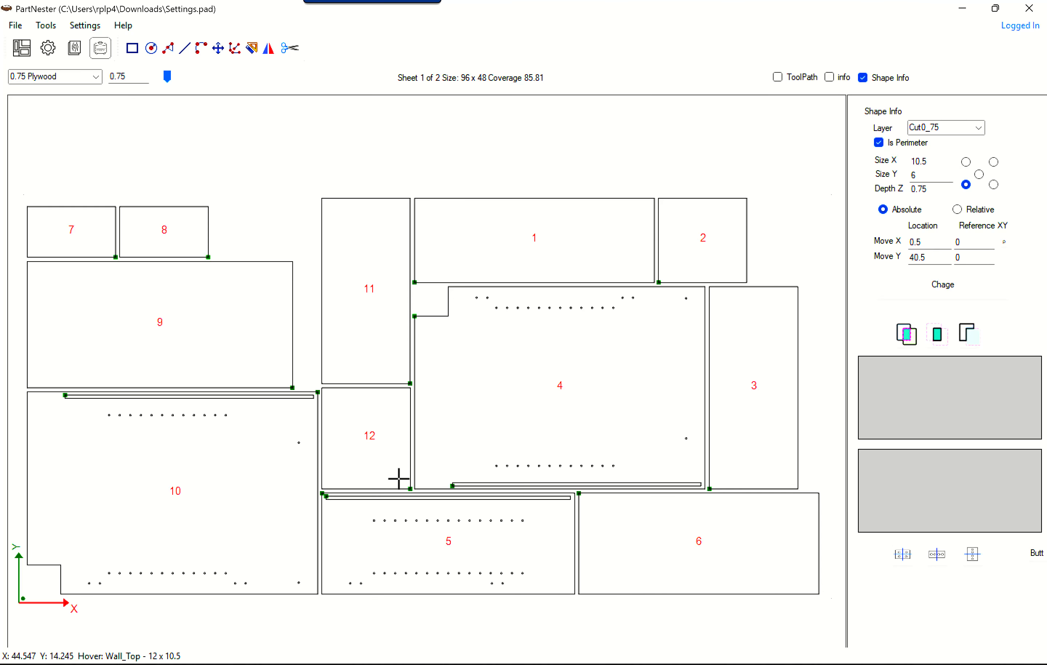
pyautogui.click(545, 527)
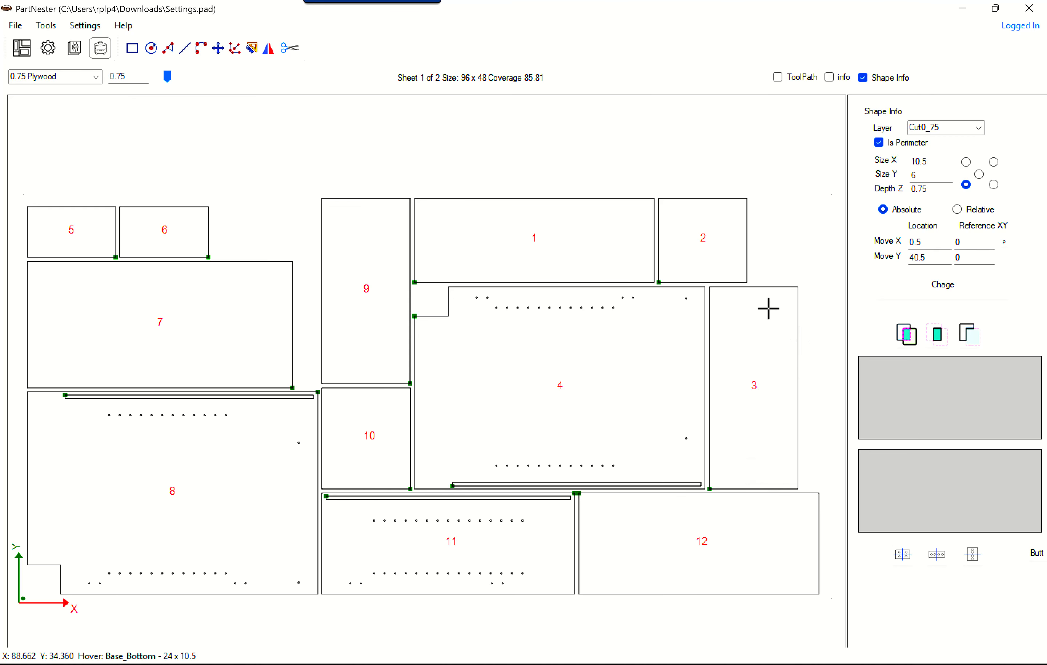
# Step: Finish the cut order with Base_Bottom, the 10 x 10.47 Wall_Shelf, the 10 x 28.47 Wall_Shelf and Base_Left Side, picking each near its desired plunge corner
pyautogui.click(732, 304)
pyautogui.click(678, 262)
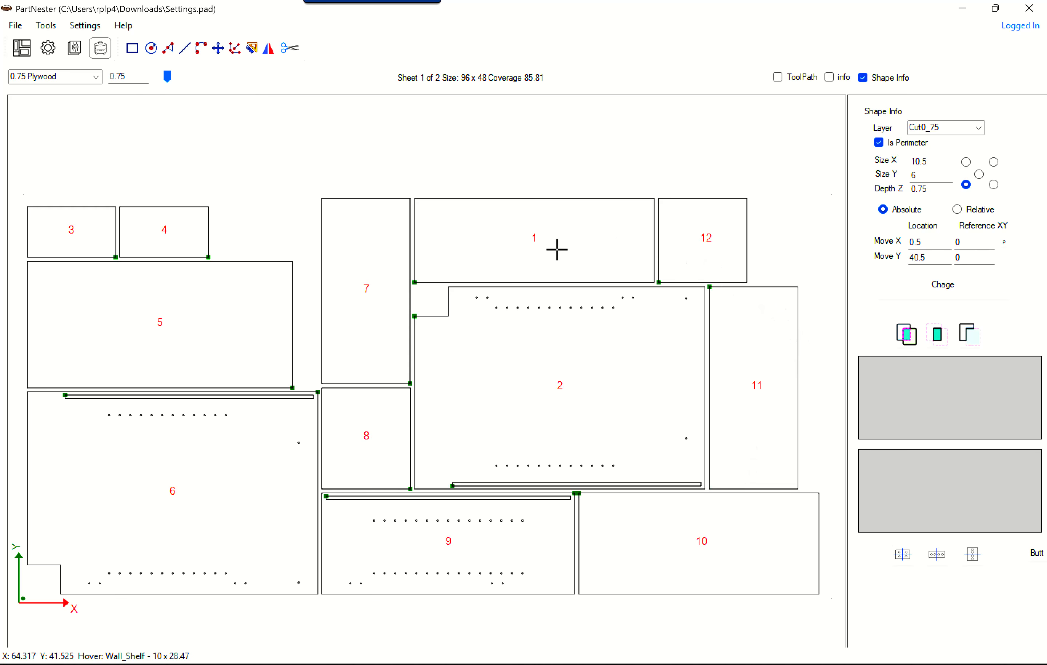
pyautogui.click(613, 263)
pyautogui.click(442, 346)
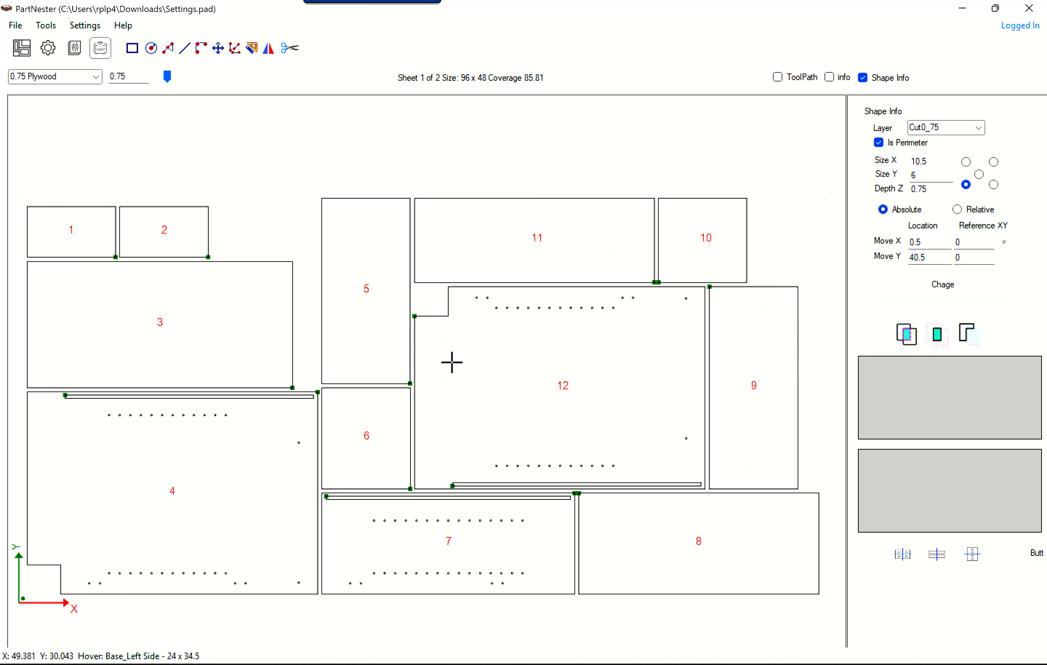